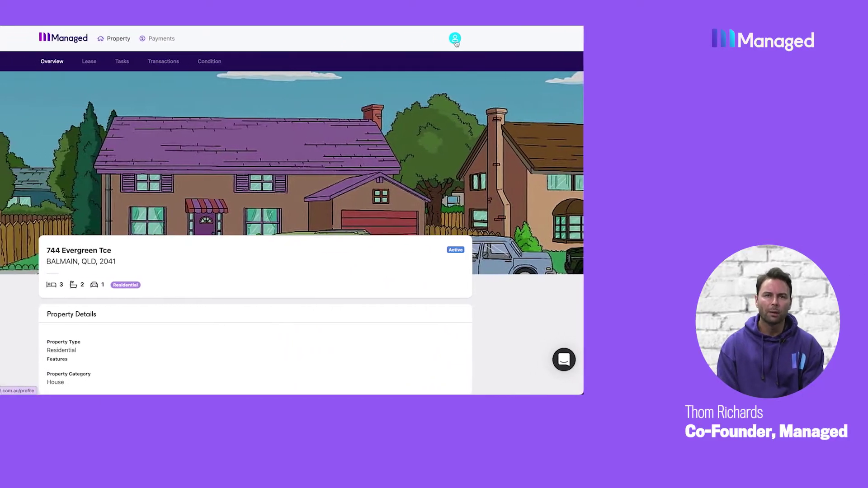
Go from the tenant's profile avatar to the Payment Settings tab
click(511, 40)
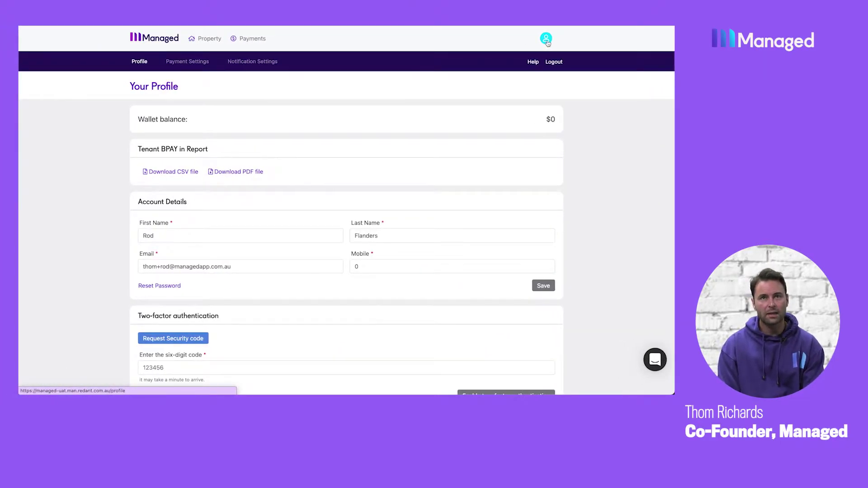
click(192, 65)
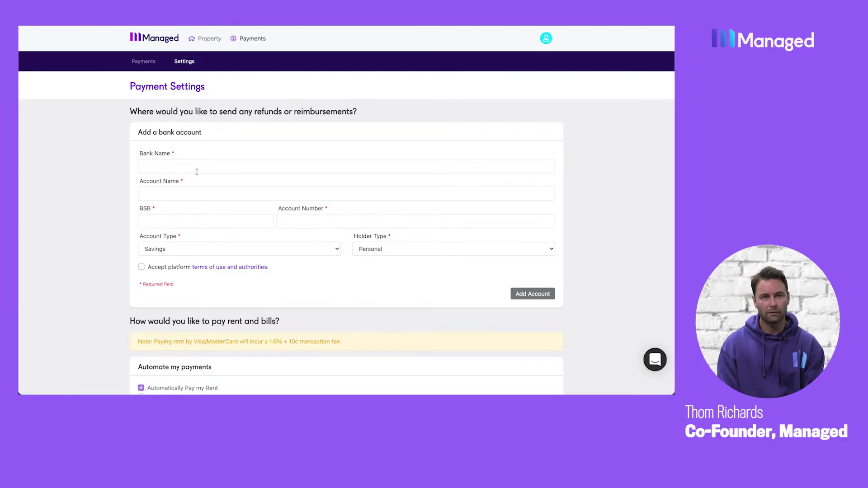
Enable and confirm Automatically Pay my Bills, then show the payment method options
scroll(197, 172, down, 5)
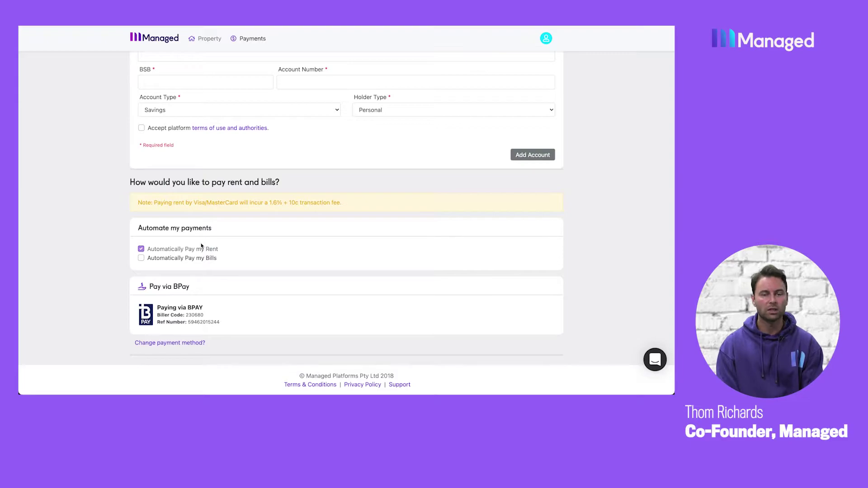
click(141, 259)
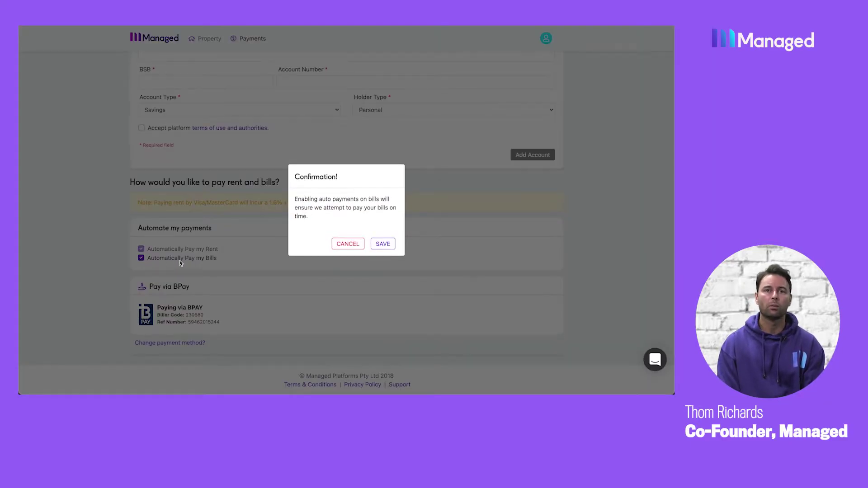
click(383, 244)
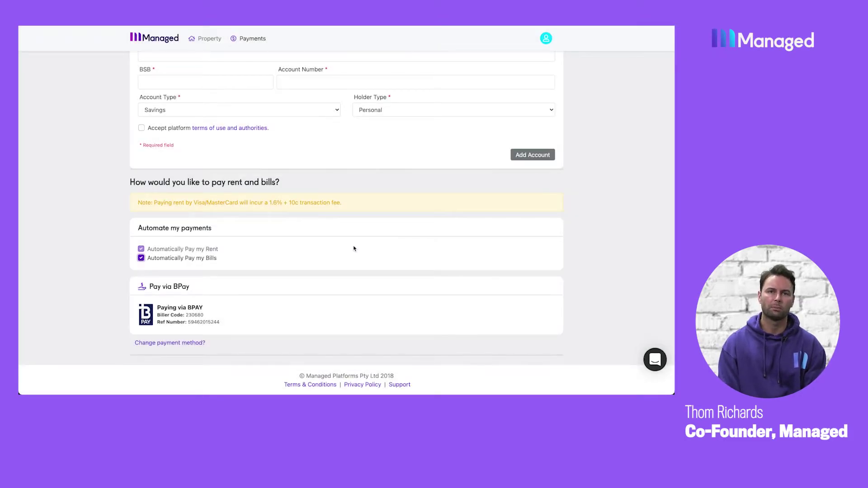
click(169, 344)
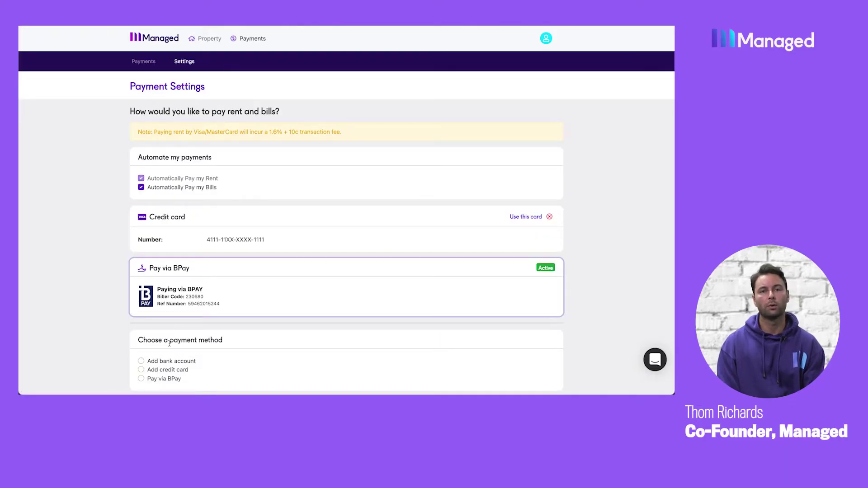
Use the saved credit card instead of BPay for automatic rent and bill payments
scroll(169, 343, down, 2)
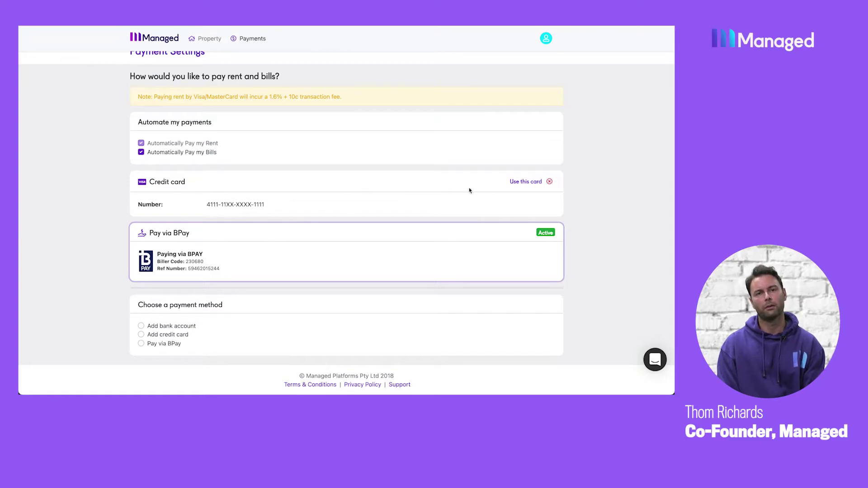
click(517, 182)
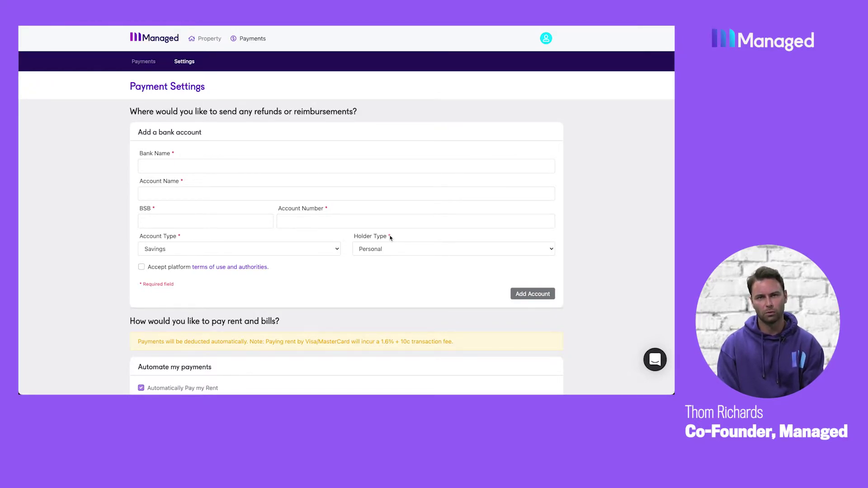
Open the property's transactions and check the 15–21 Nov and 8–14 Nov rent payment details
click(202, 43)
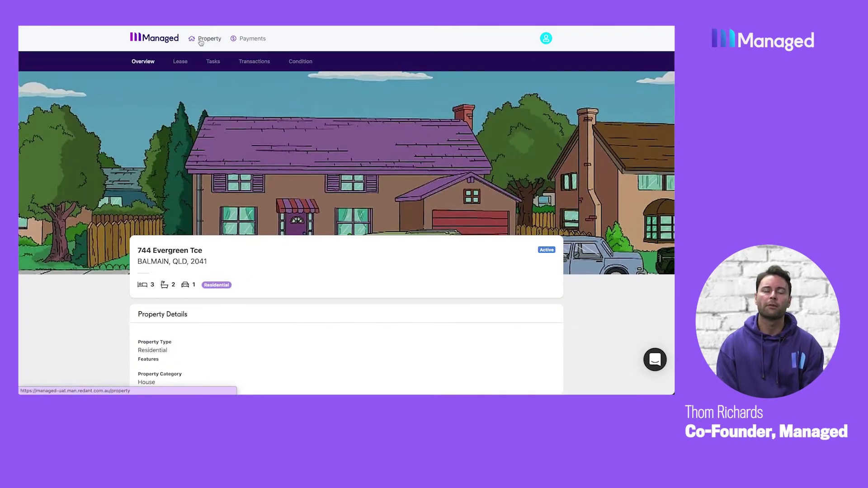
click(252, 64)
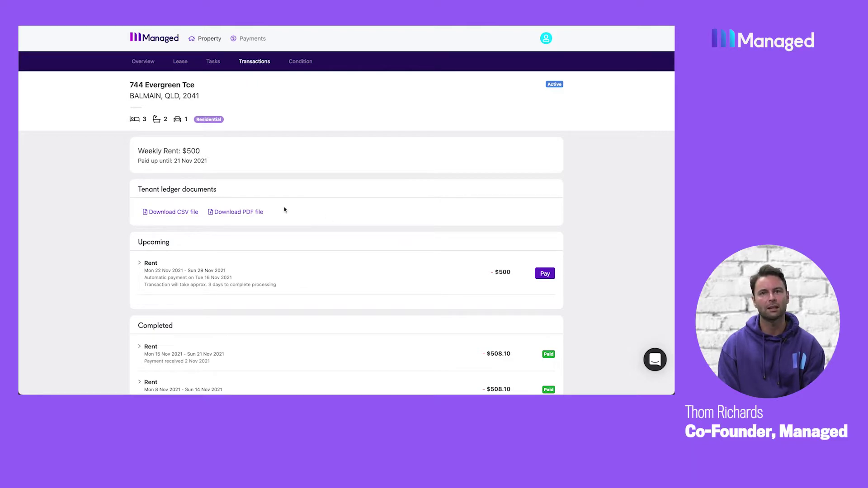
scroll(285, 210, down, 3)
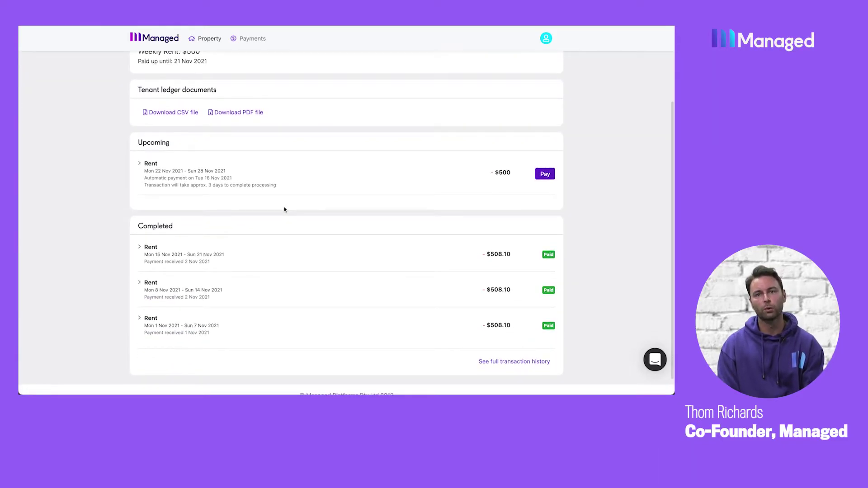
click(228, 256)
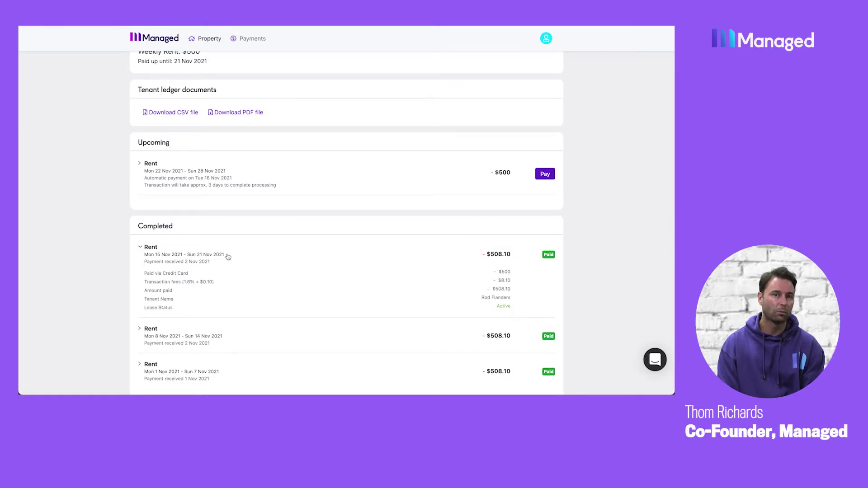
click(229, 256)
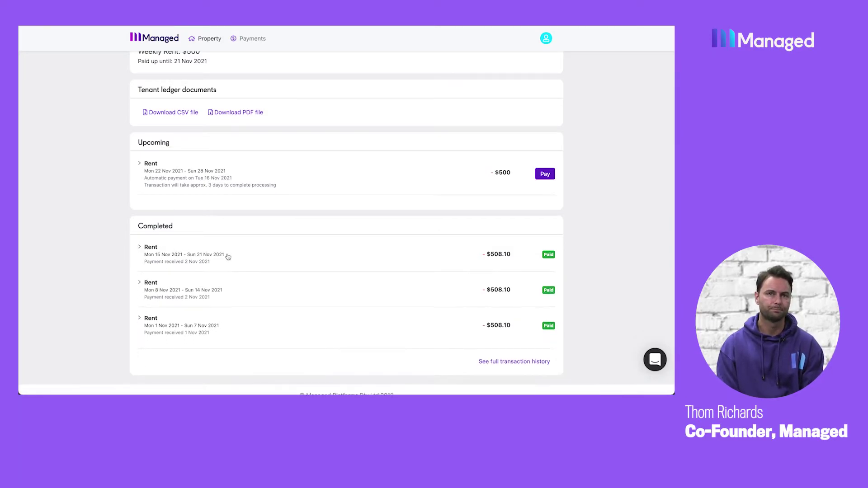
click(207, 294)
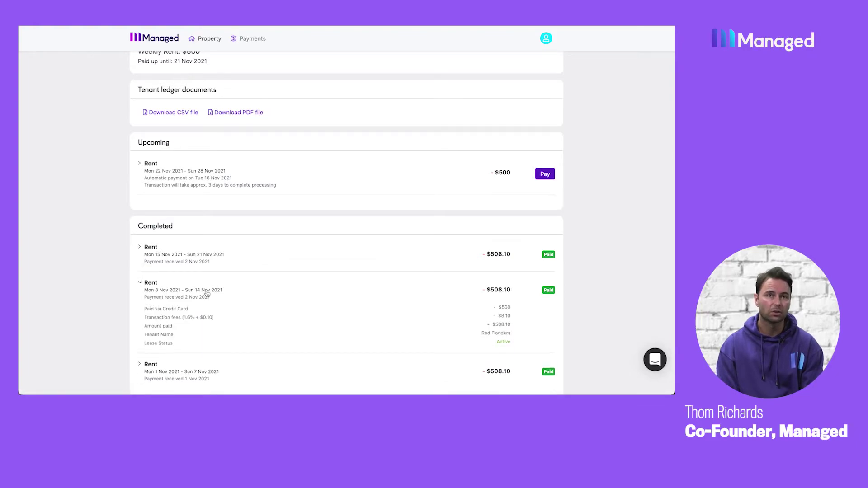
click(207, 295)
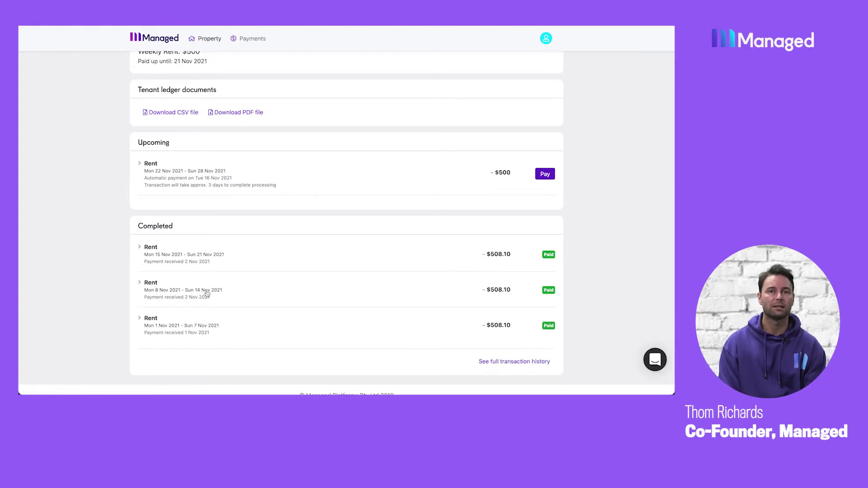
Download the tenant ledger as a PDF and open it
scroll(272, 314, up, 3)
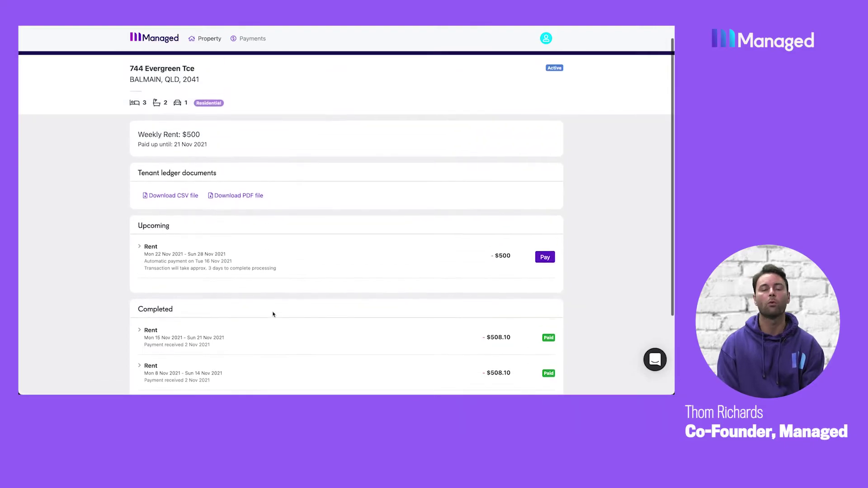
click(231, 211)
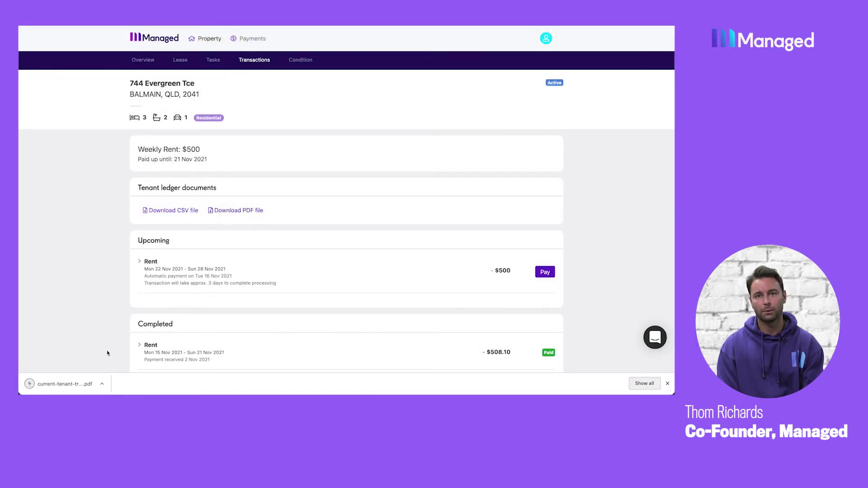
click(75, 385)
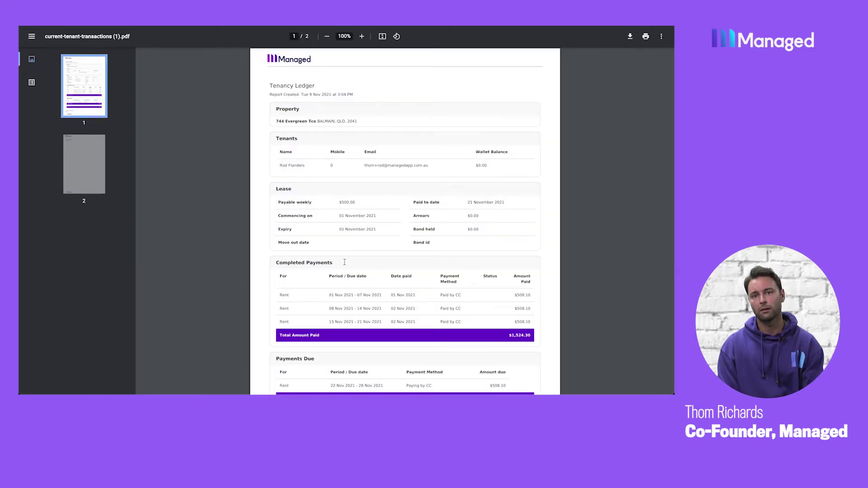
Scroll through the ledger PDF to review the $508.10 rent payments and totals
scroll(345, 262, down, 1)
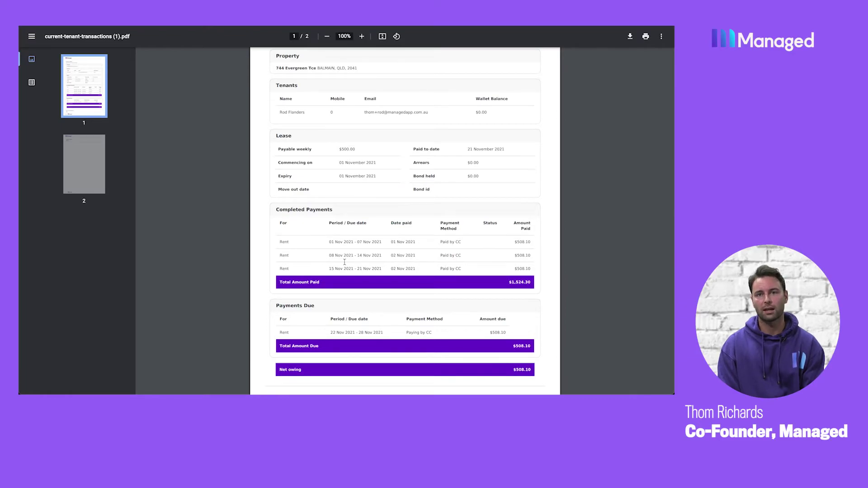
scroll(345, 263, up, 1)
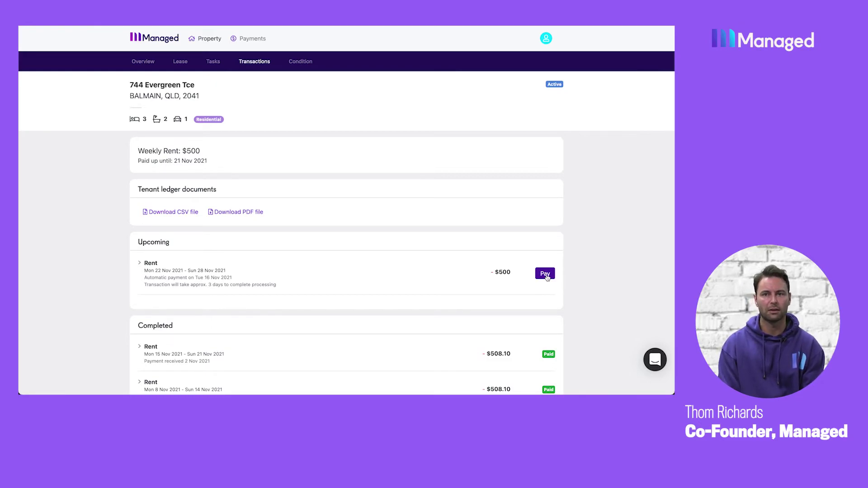
Pay the 22–28 Nov rent of $508.10 early, then go to Your Profile
click(546, 274)
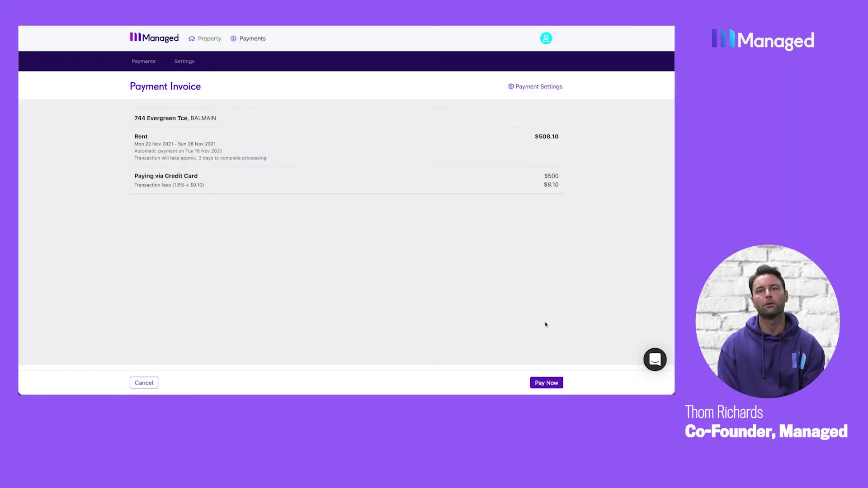
click(546, 383)
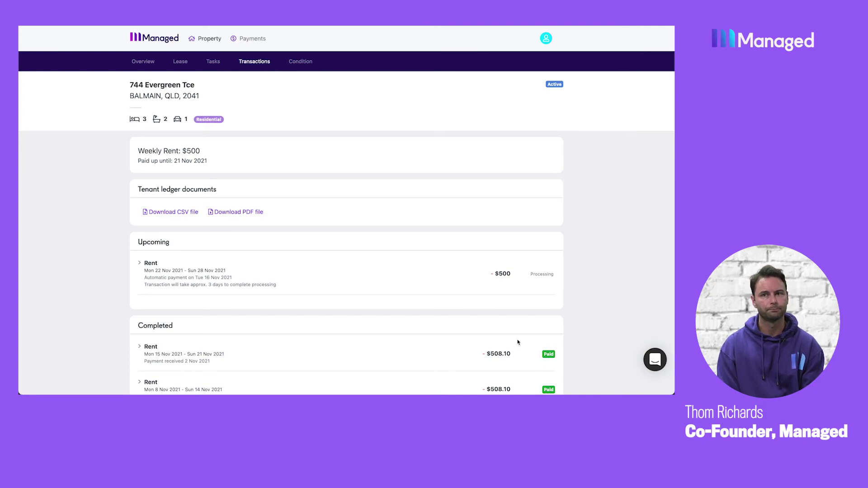
click(545, 40)
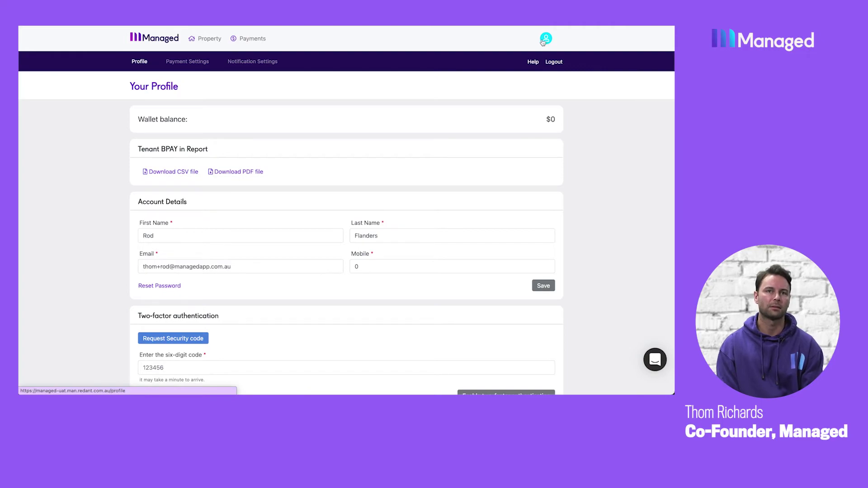
Download the Tenant BPAY In Report PDF from Your Profile and open it
click(245, 172)
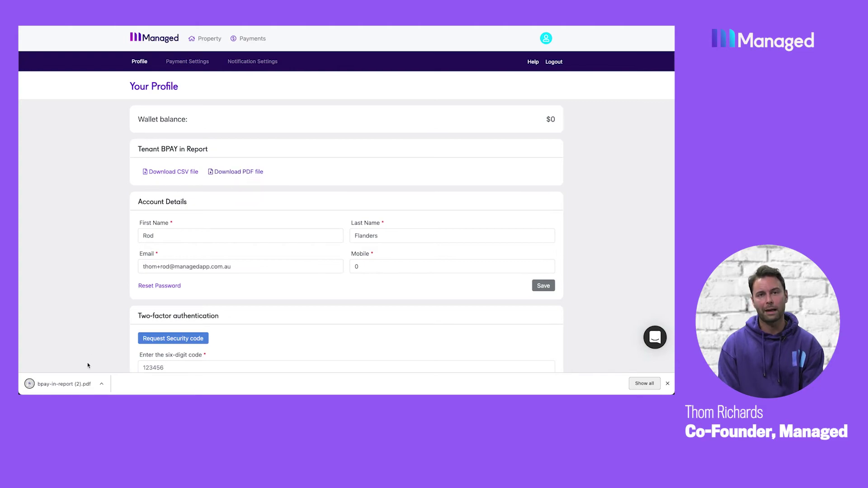
click(76, 385)
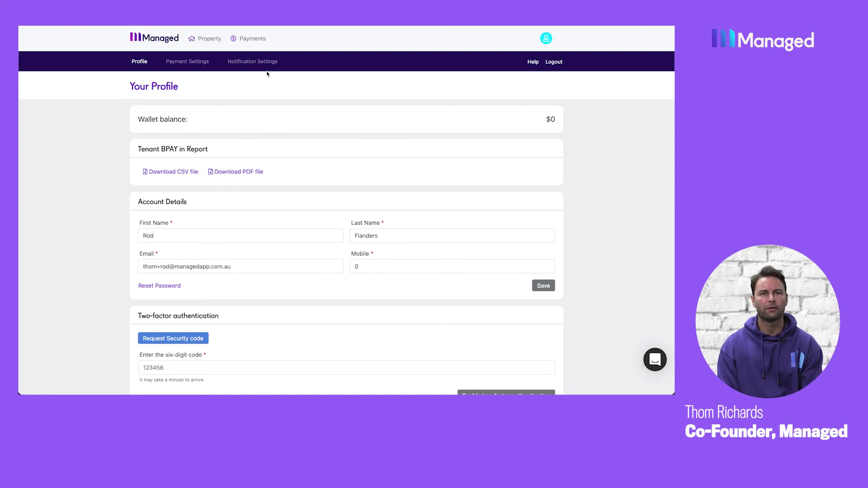
Save email notifications with rent-due reminders and payment receipts on, then log out
click(248, 63)
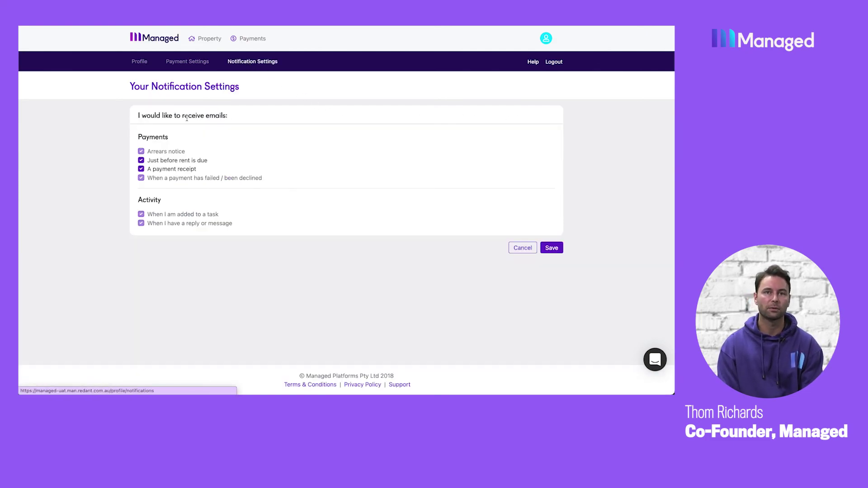
click(163, 162)
click(162, 162)
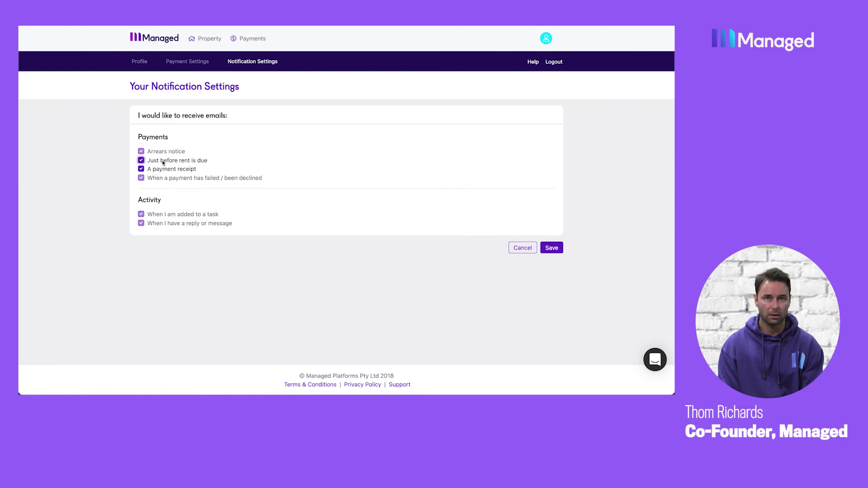
click(154, 172)
click(162, 172)
click(552, 247)
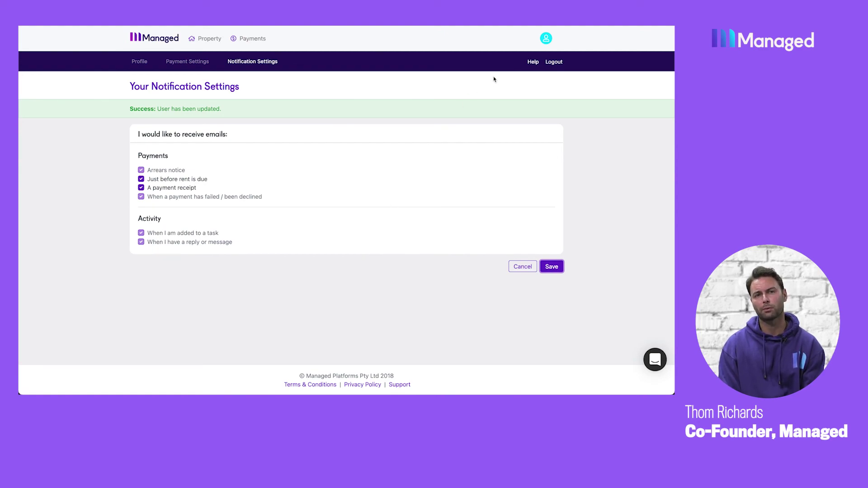
click(553, 62)
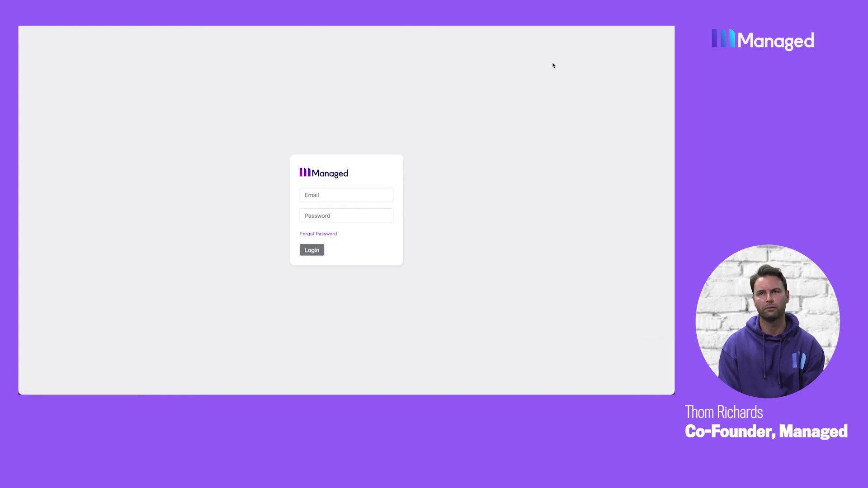